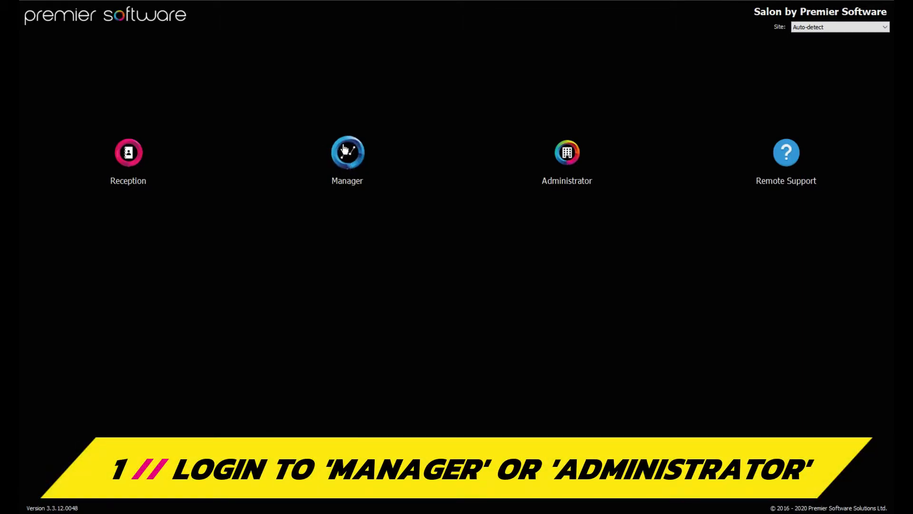
Enter the Administrator area and reach Stock Search through the Retail Menu.
{"action": "left_click", "coordinate": [568, 151]}
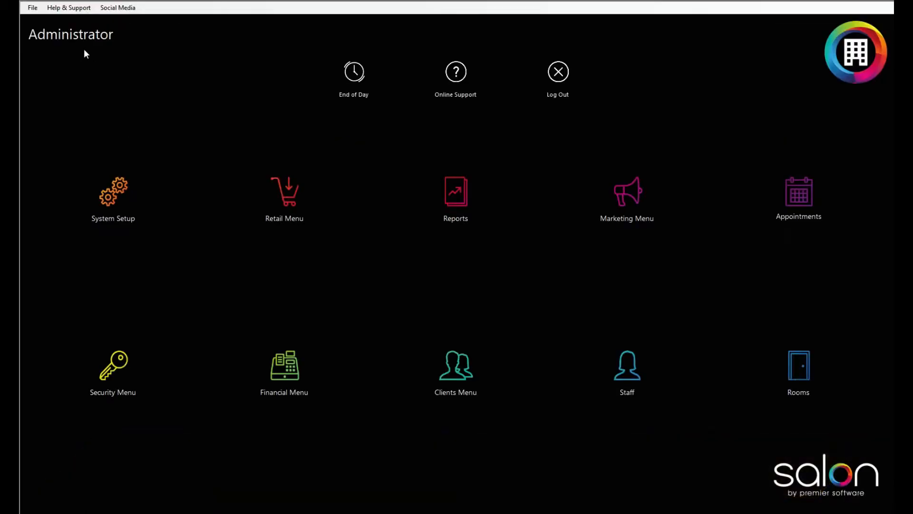
{"action": "left_click", "coordinate": [279, 196]}
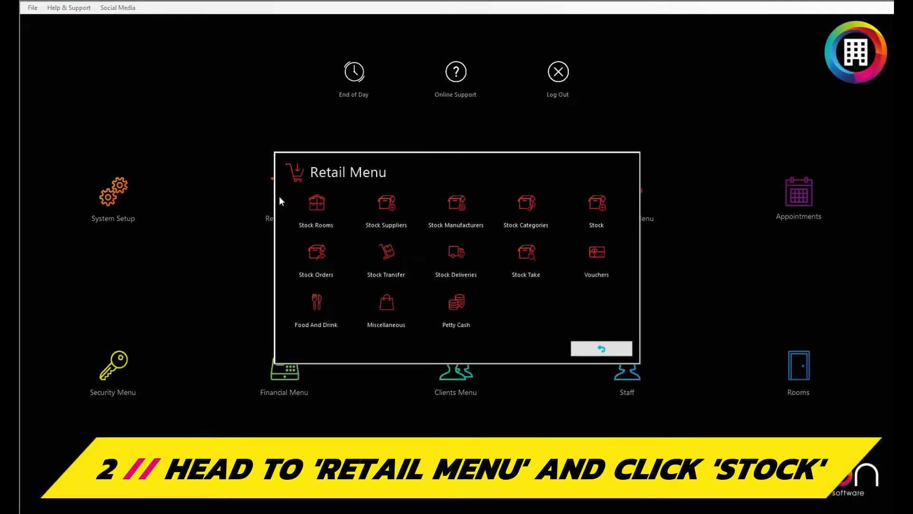
{"action": "left_click", "coordinate": [596, 209]}
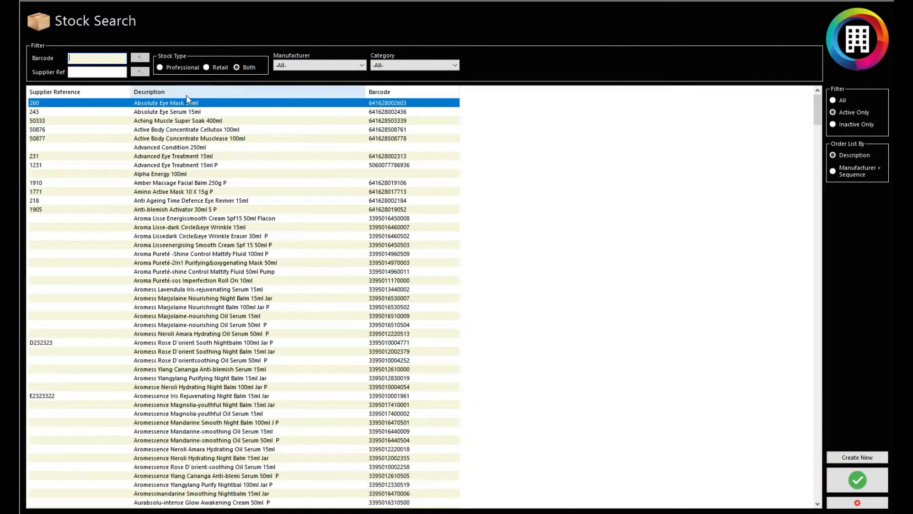
Start a new blank Stock Item Description form from Stock Search.
{"action": "left_click", "coordinate": [180, 112]}
{"action": "left_click", "coordinate": [188, 130]}
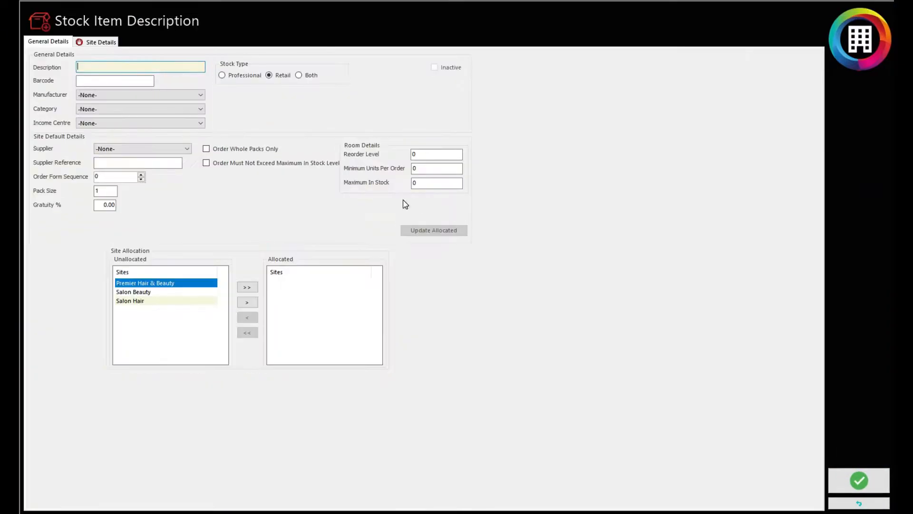
Describe the item as Elemental, settle the stock type on Both and enter barcode BARCDE1.
{"action": "left_click", "coordinate": [115, 69]}
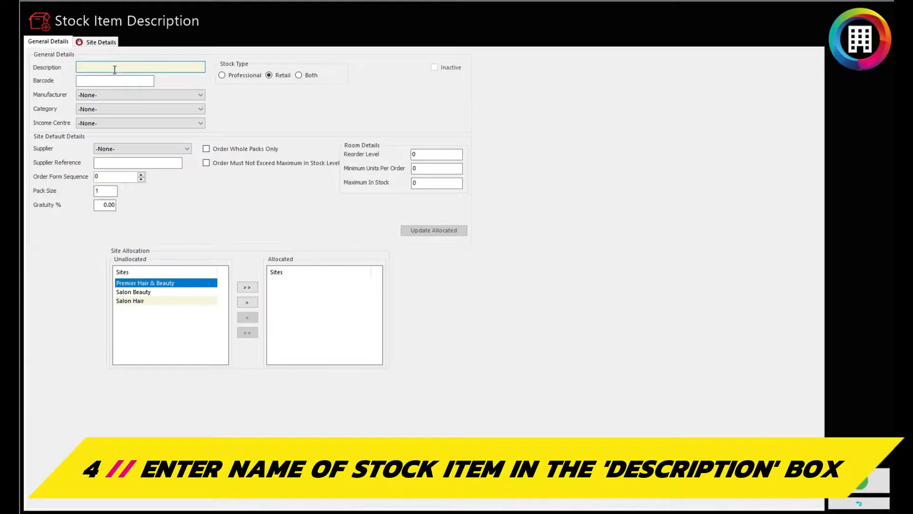
{"action": "type", "text": "Elemental"}
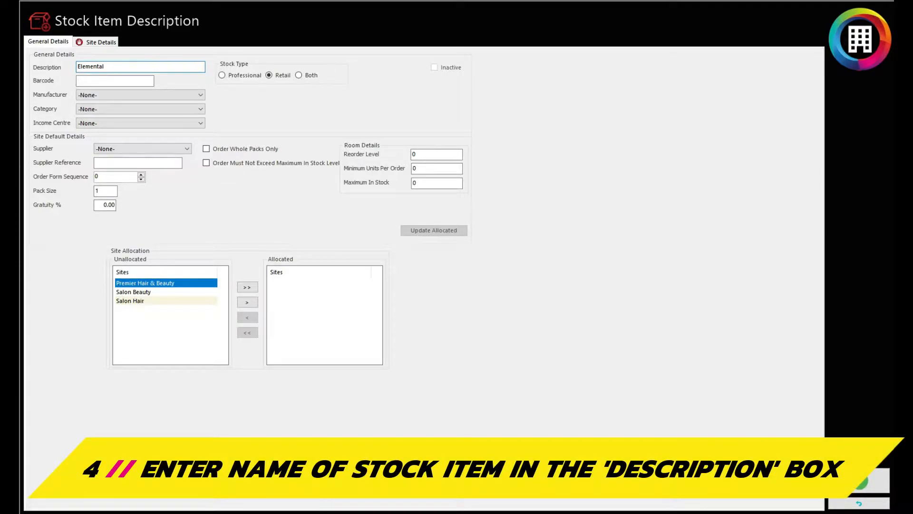
{"action": "left_click", "coordinate": [222, 75]}
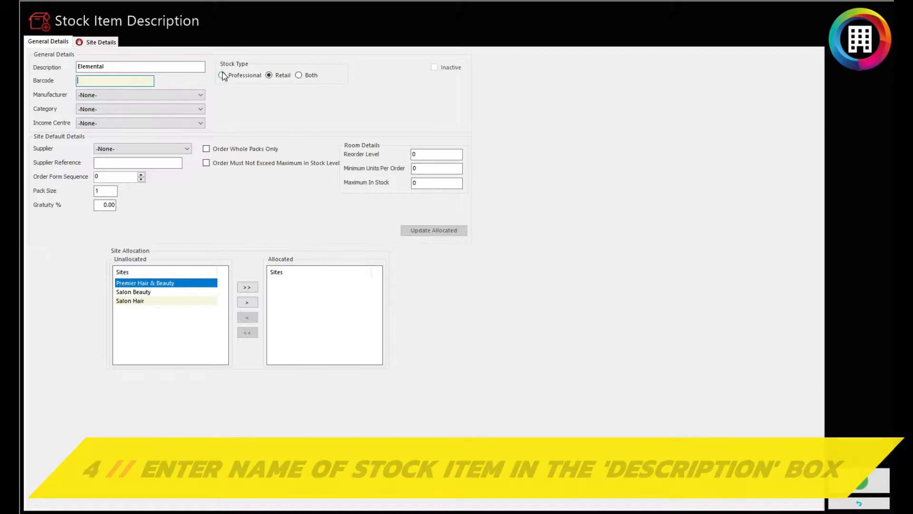
{"action": "left_click", "coordinate": [268, 75]}
{"action": "left_click", "coordinate": [299, 75]}
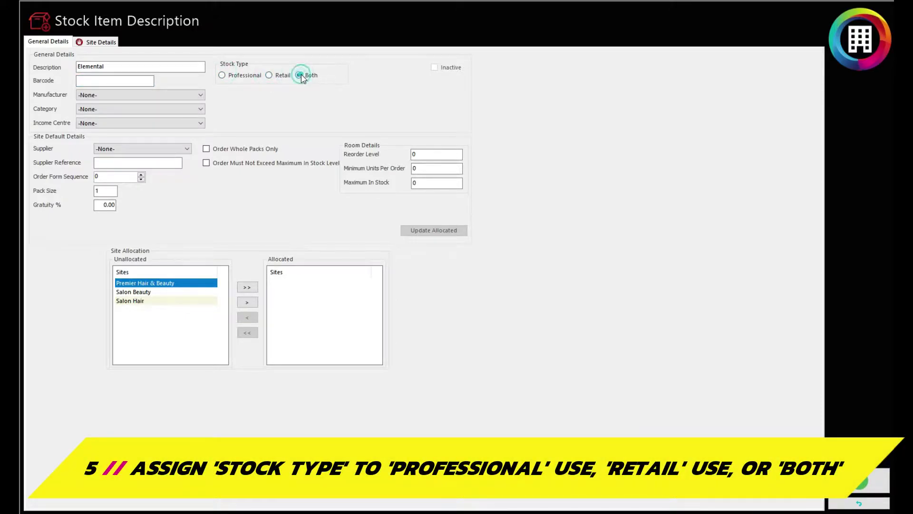
{"action": "left_click", "coordinate": [268, 75]}
{"action": "left_click", "coordinate": [221, 75]}
{"action": "left_click", "coordinate": [268, 75]}
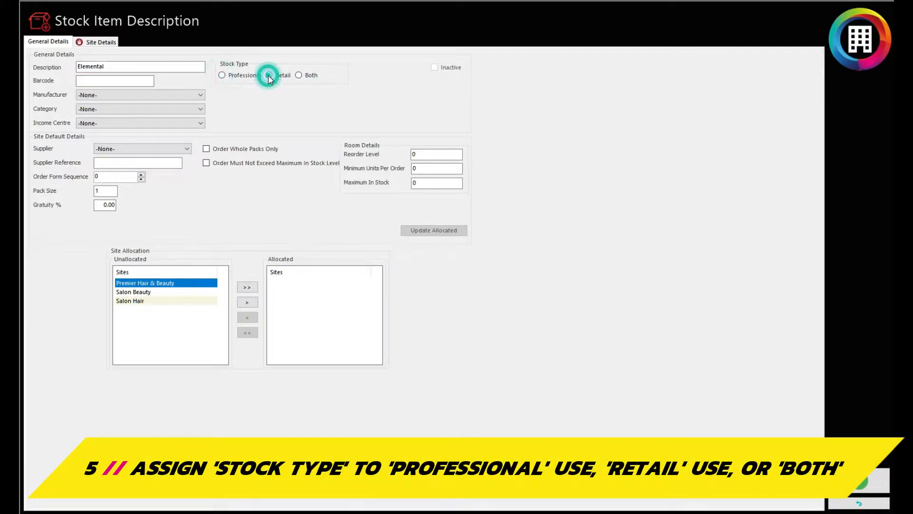
{"action": "left_click", "coordinate": [299, 75]}
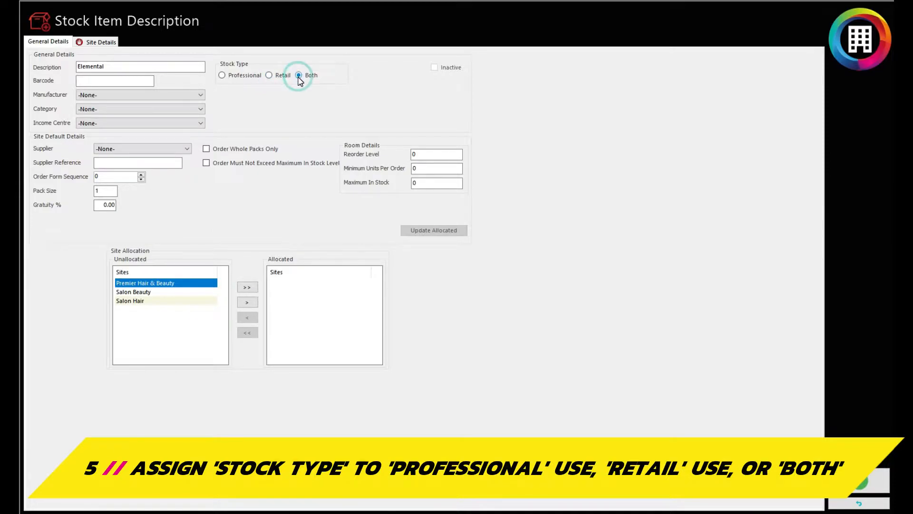
{"action": "left_click", "coordinate": [114, 80]}
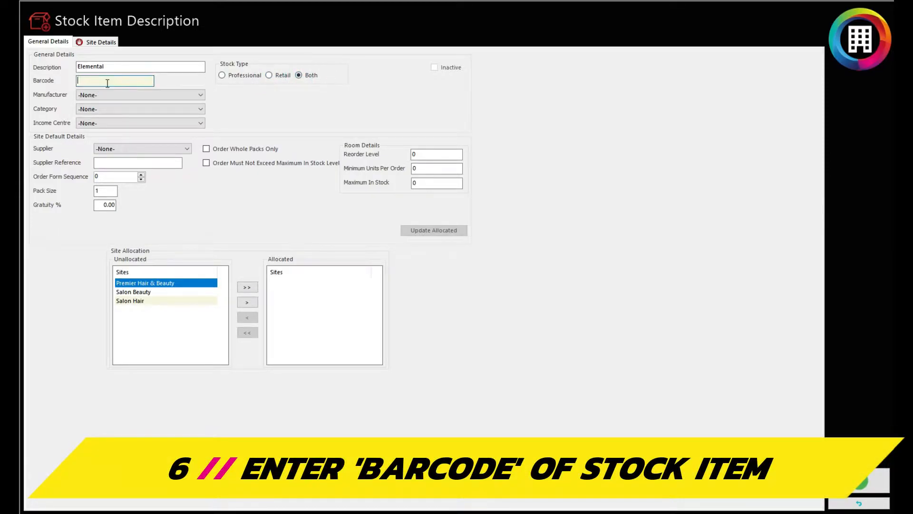
{"action": "type", "text": "BARCDE"}
{"action": "type", "text": "1"}
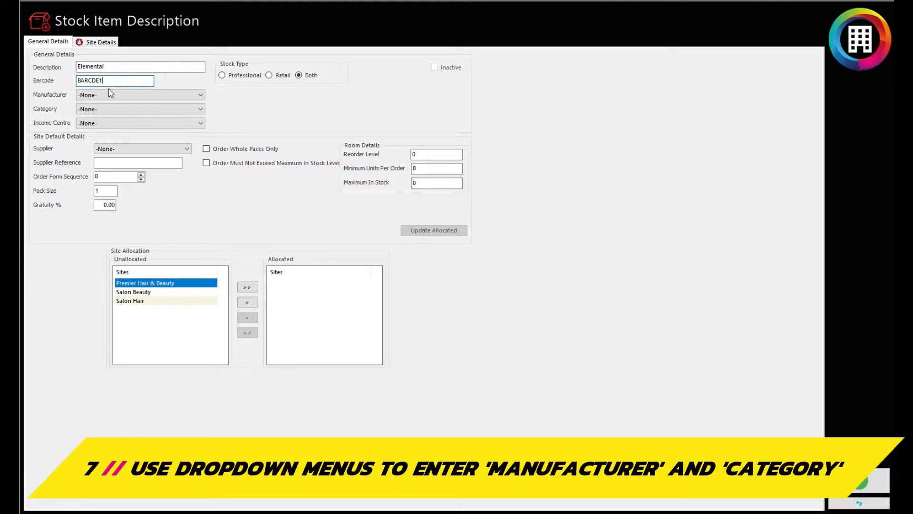
Set the manufacturer to Elemis and the category to Clear Scalp.
{"action": "left_click", "coordinate": [111, 94]}
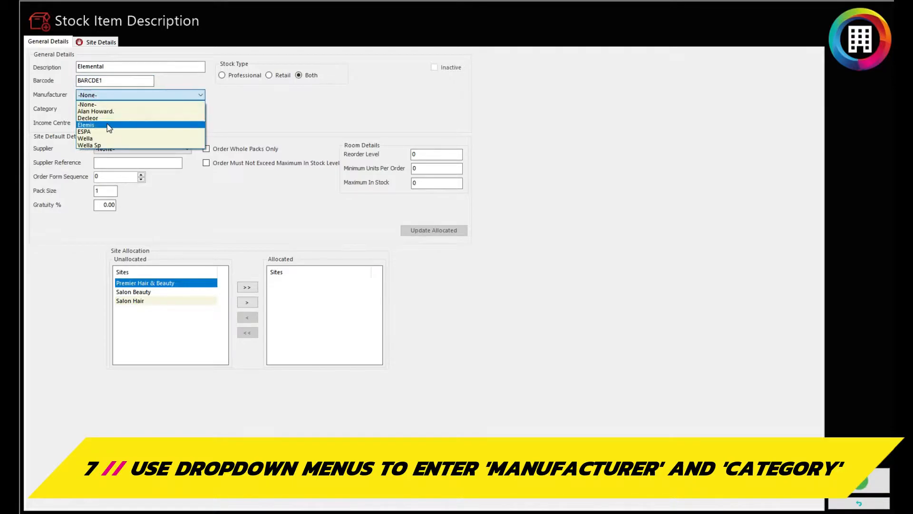
{"action": "left_click", "coordinate": [86, 124]}
{"action": "left_click", "coordinate": [111, 108]}
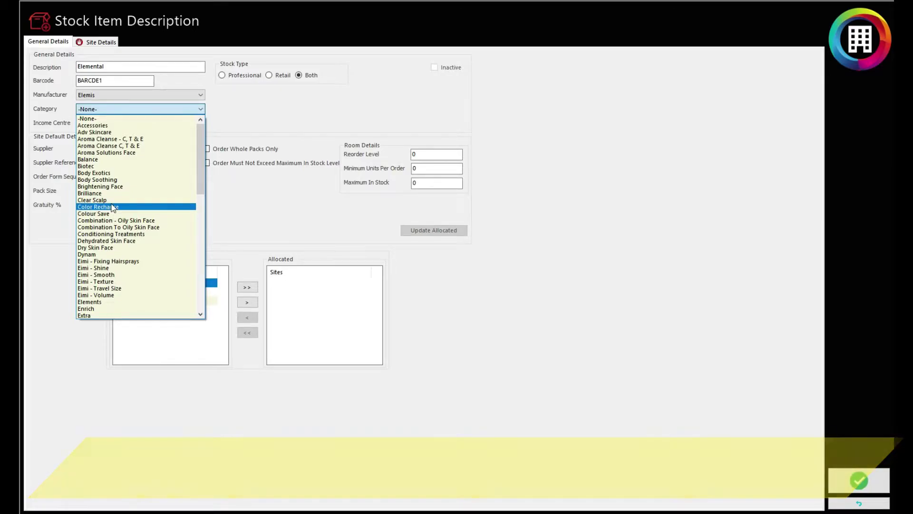
{"action": "left_click", "coordinate": [93, 200]}
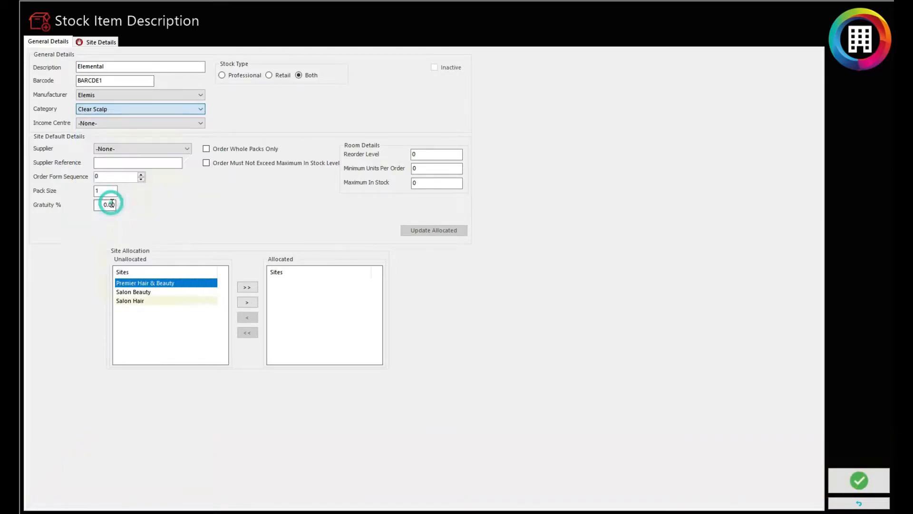
Set the income centre to Body Treatments.
{"action": "left_click", "coordinate": [115, 122]}
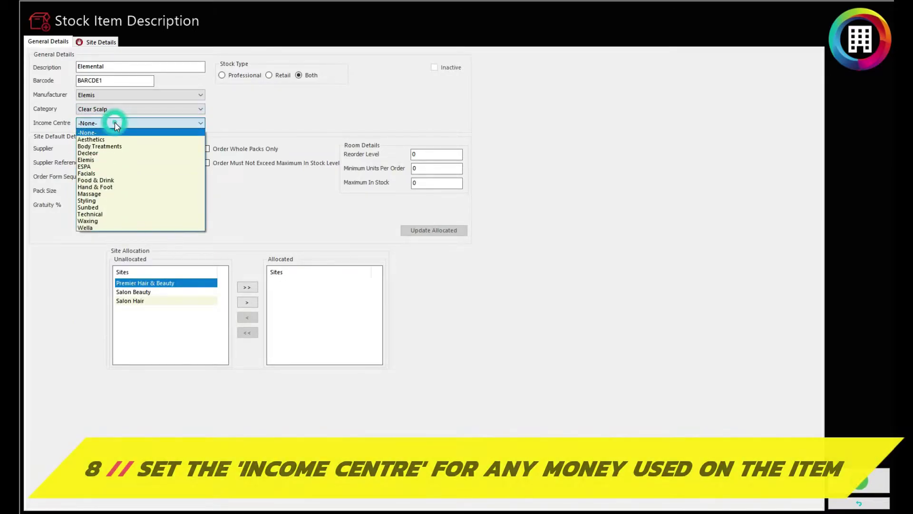
{"action": "left_click", "coordinate": [118, 148]}
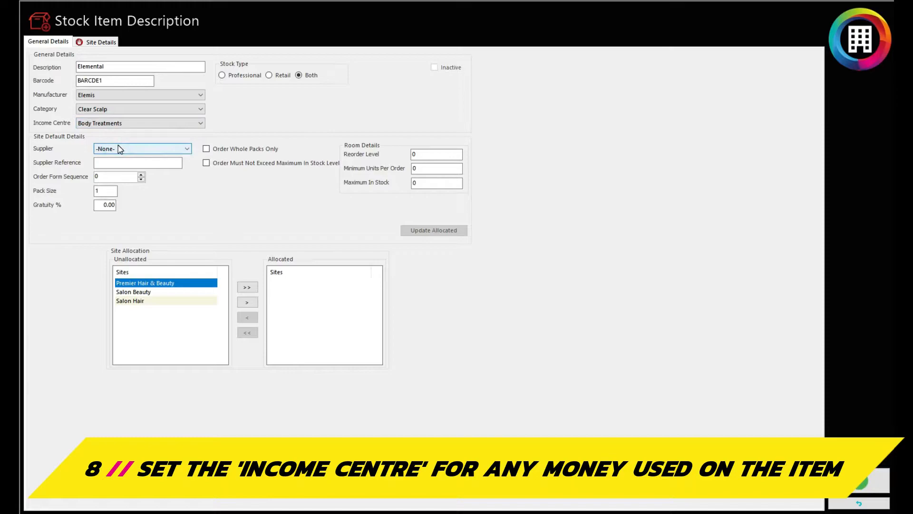
{"action": "left_click", "coordinate": [187, 148]}
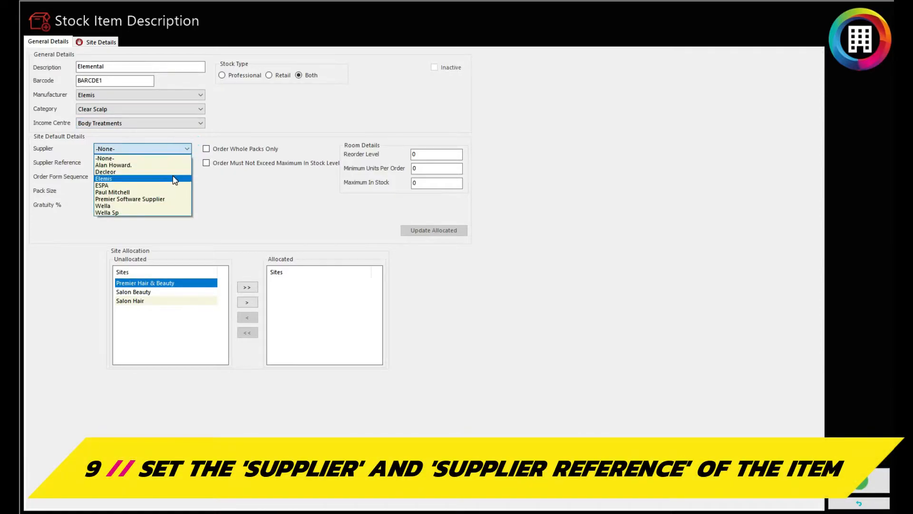
Choose Premier Software Supplier as supplier with supplier reference 21.
{"action": "left_click", "coordinate": [143, 199]}
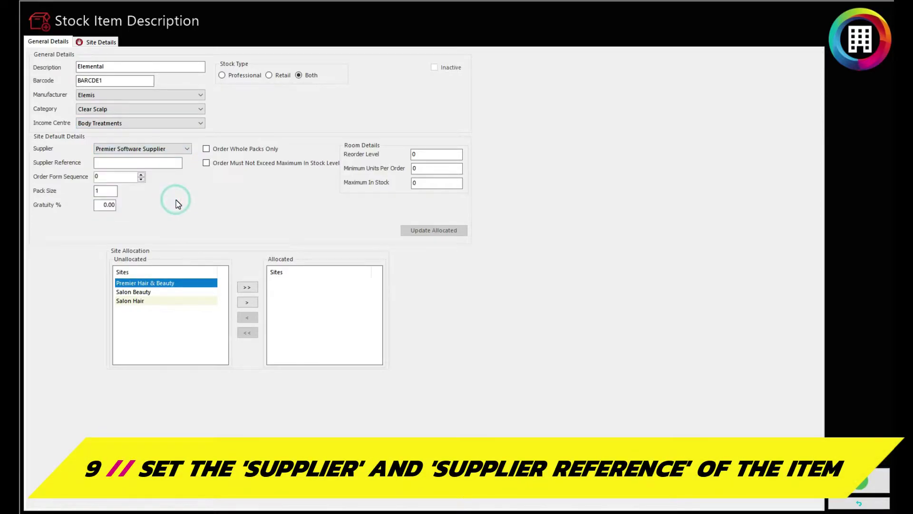
{"action": "left_click", "coordinate": [170, 163]}
{"action": "type", "text": "21"}
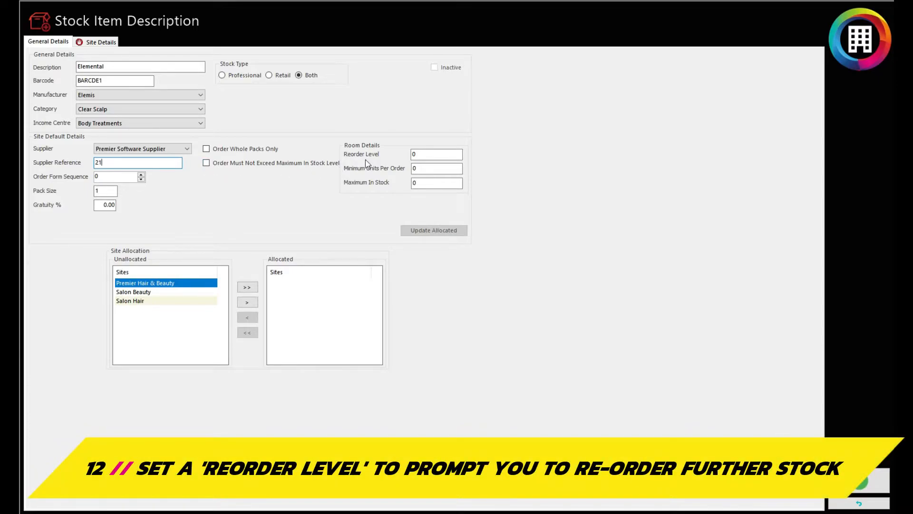
Set reorder level 3, minimum units per order 3 and maximum in stock 15.
{"action": "double_click", "coordinate": [435, 154]}
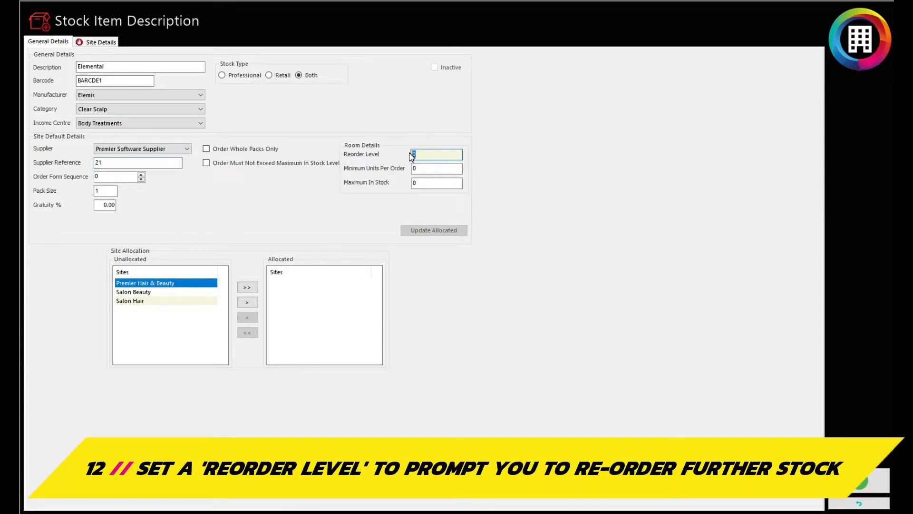
{"action": "type", "text": "3"}
{"action": "double_click", "coordinate": [414, 169]}
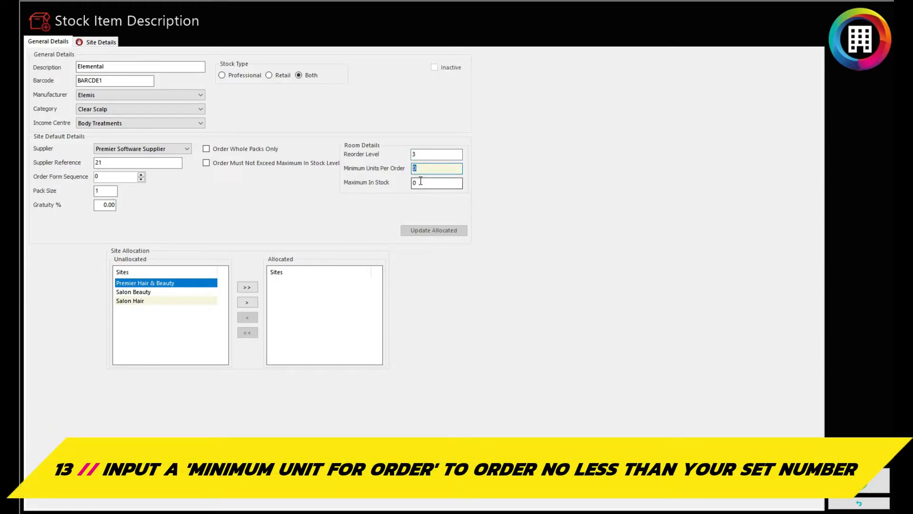
{"action": "type", "text": "3"}
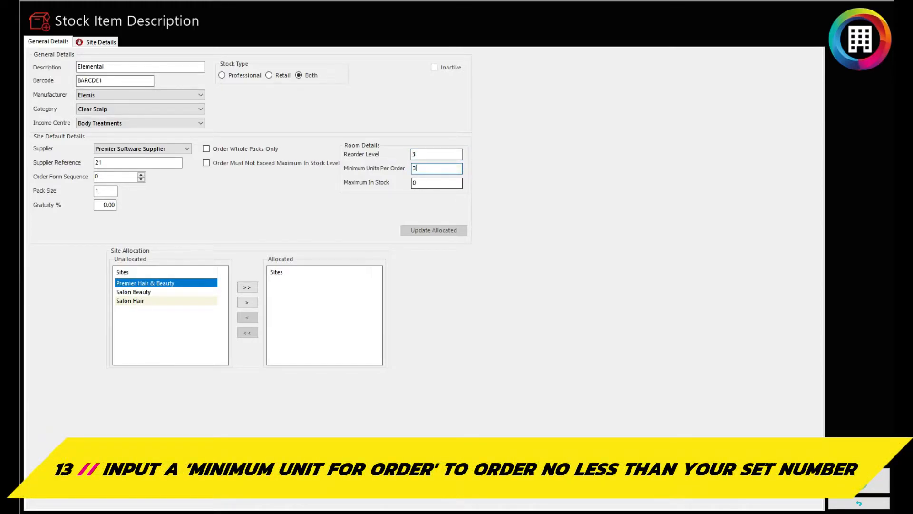
{"action": "double_click", "coordinate": [424, 183]}
{"action": "type", "text": "15"}
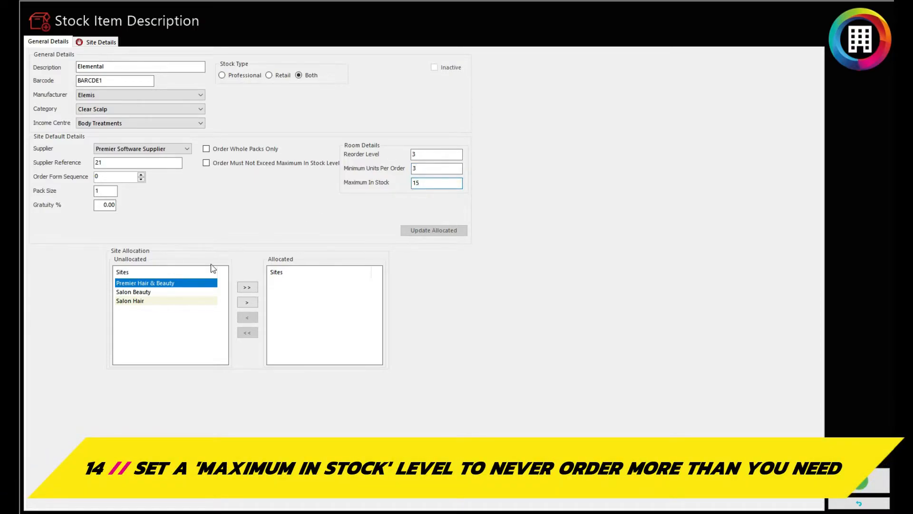
Allocate all three sites to Elemental and save the new stock item.
{"action": "left_click", "coordinate": [246, 288]}
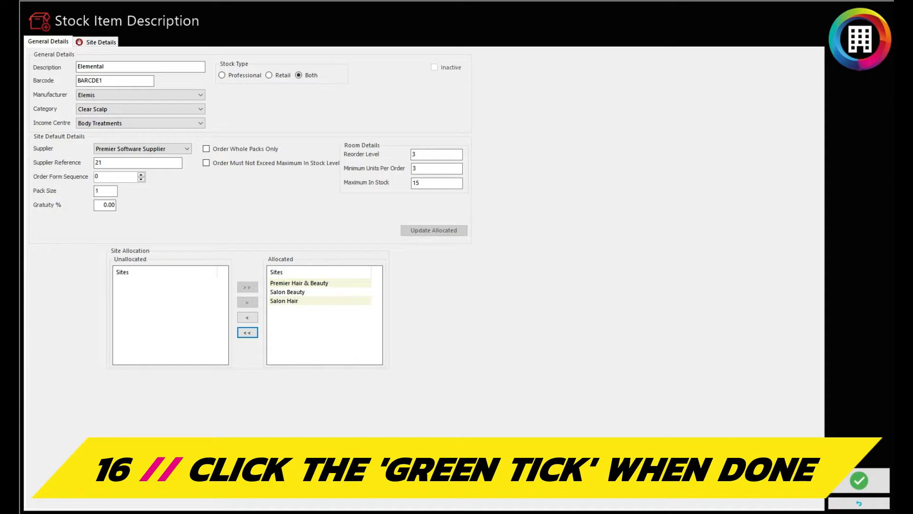
{"action": "left_click", "coordinate": [860, 478]}
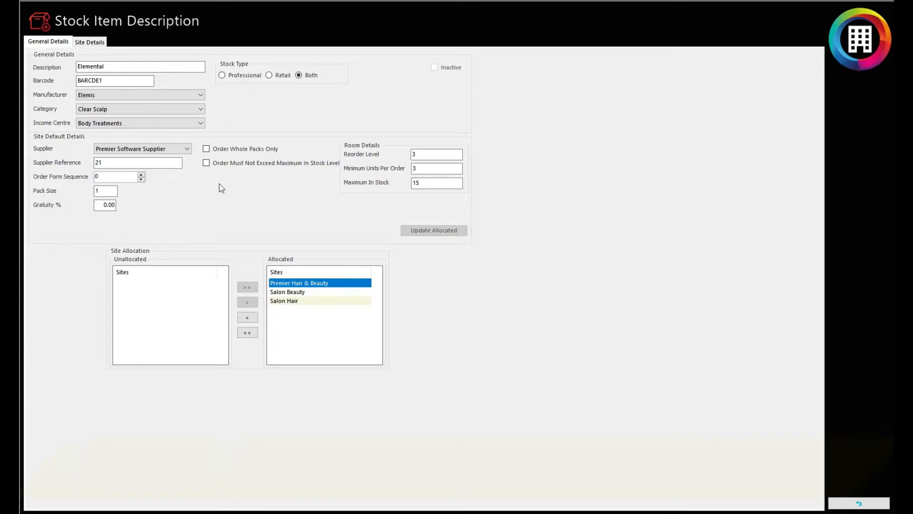
In Site Details, raise the order form sequence, allocate The Room and Stock Room and update the allocated levels.
{"action": "left_click", "coordinate": [90, 41]}
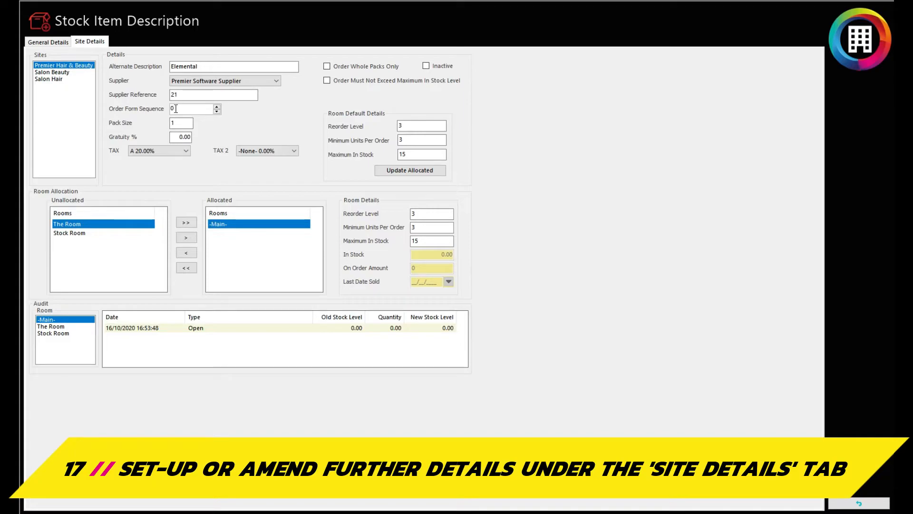
{"action": "left_click", "coordinate": [217, 106]}
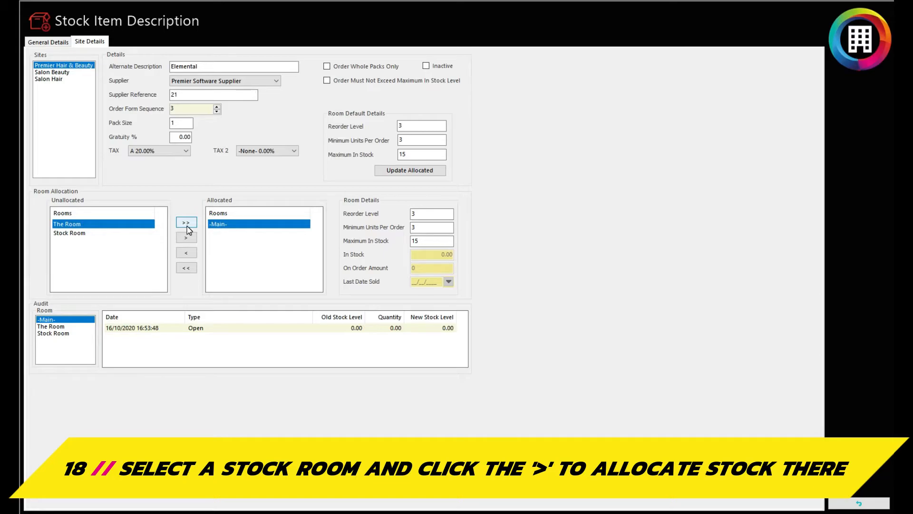
{"action": "left_click", "coordinate": [187, 224]}
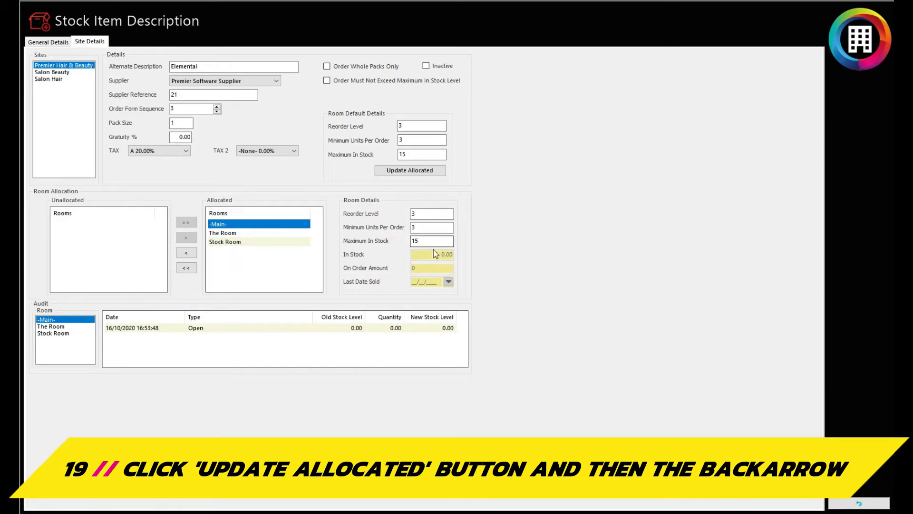
{"action": "left_click", "coordinate": [426, 173]}
Return to Stock Search and review the Manufacturer and Category filters without applying one.
{"action": "left_click", "coordinate": [858, 503]}
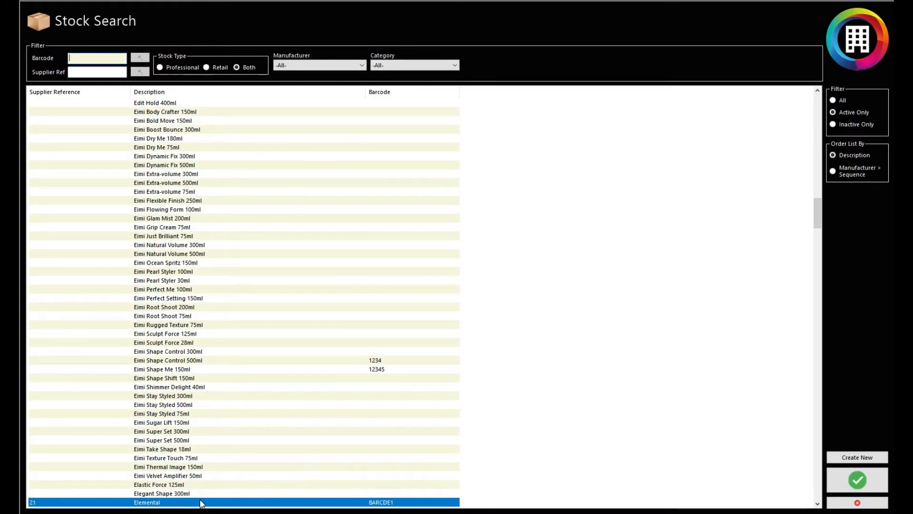
{"action": "left_click", "coordinate": [362, 64]}
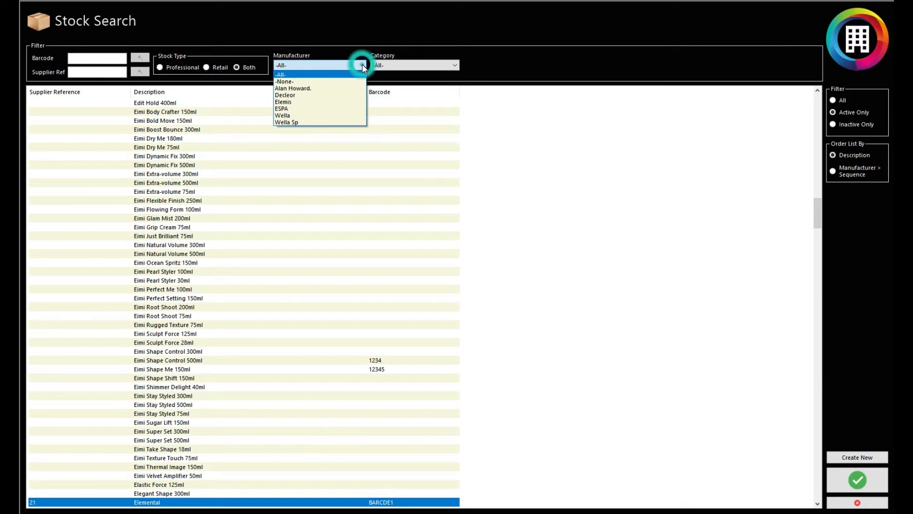
{"action": "left_click", "coordinate": [356, 60]}
{"action": "left_click", "coordinate": [454, 65]}
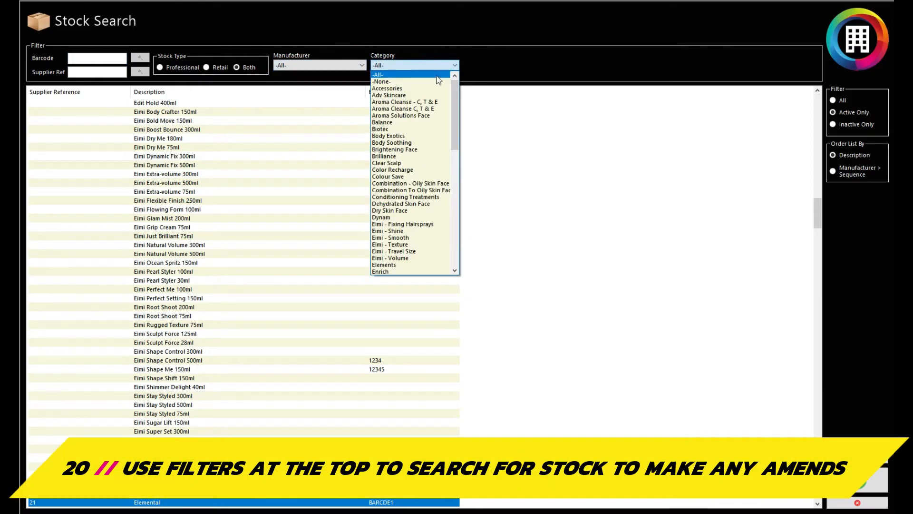
{"action": "left_click", "coordinate": [414, 74]}
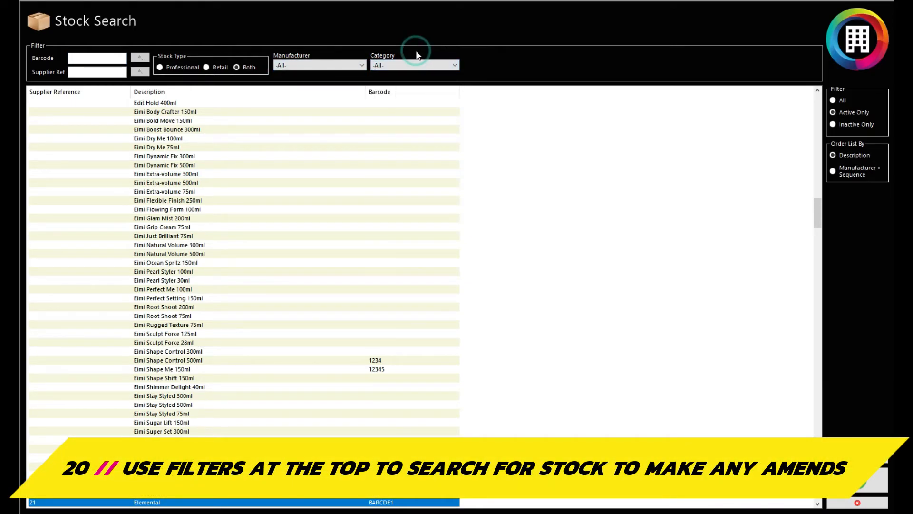
{"action": "left_click", "coordinate": [167, 183]}
Search the stock list by barcode BARCDE1 to find Elemental.
{"action": "left_click", "coordinate": [100, 59]}
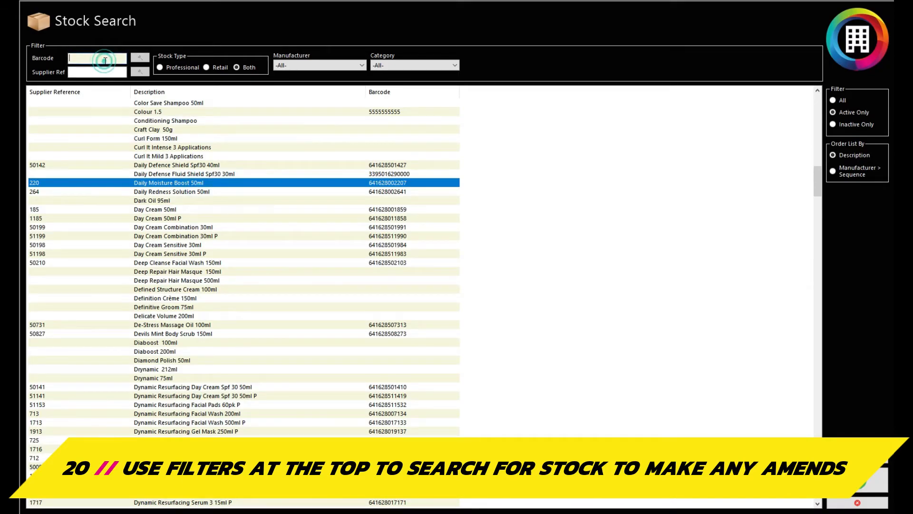
{"action": "type", "text": "EBARCDE1"}
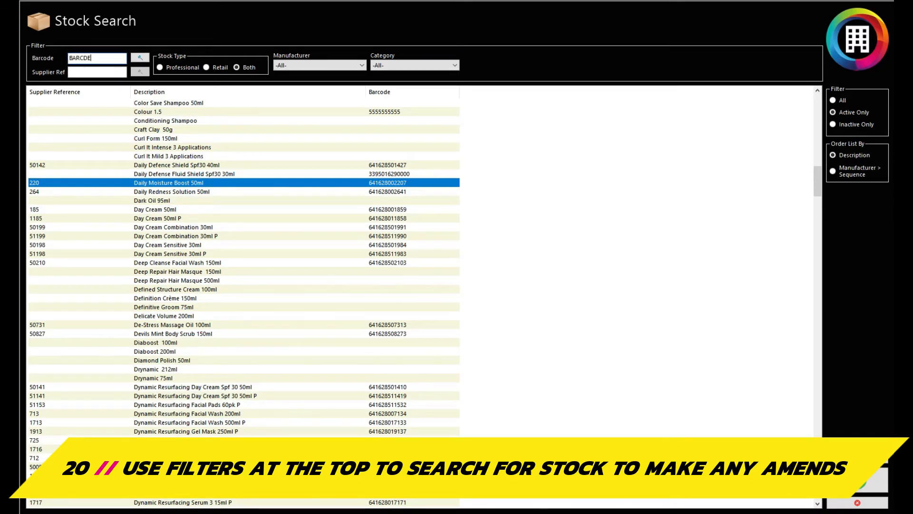
{"action": "left_click", "coordinate": [139, 58]}
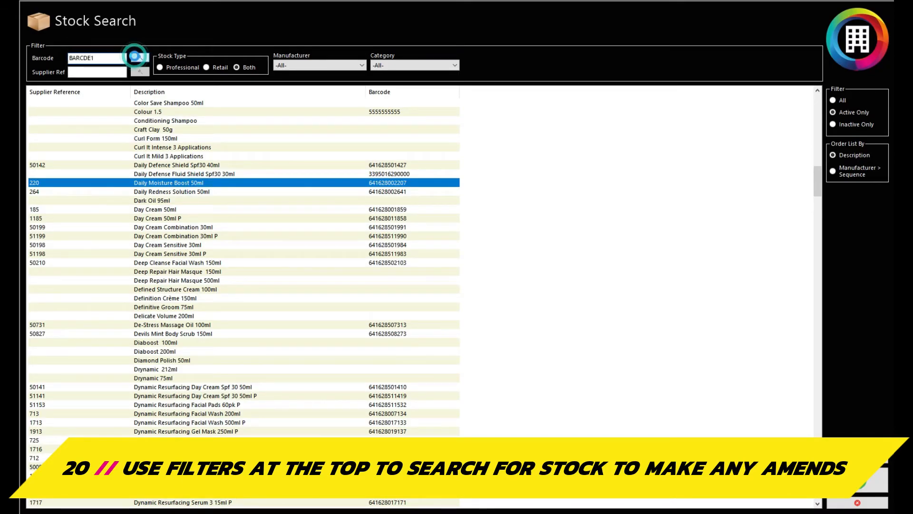